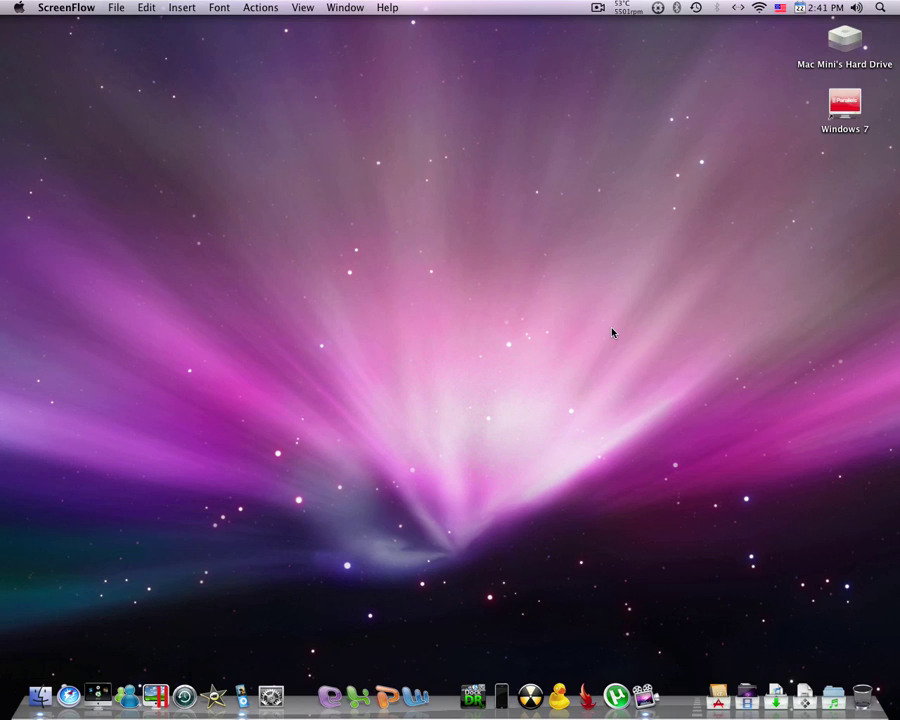
Step: Close the Serials/Activation notes and open the Links document from the Windows 7 Dock stack
click(805, 698)
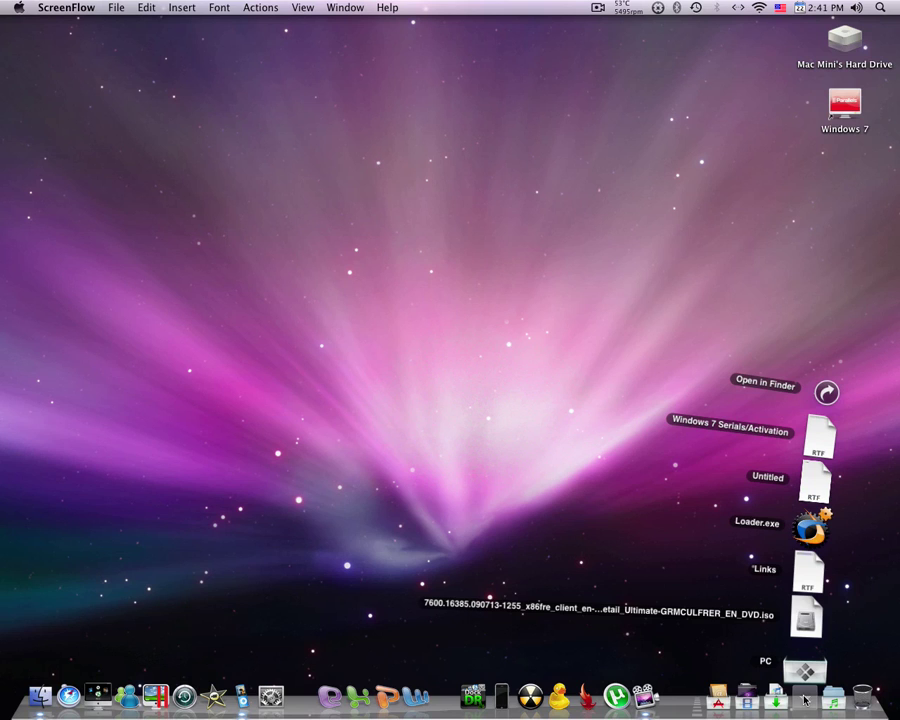
click(821, 457)
click(103, 52)
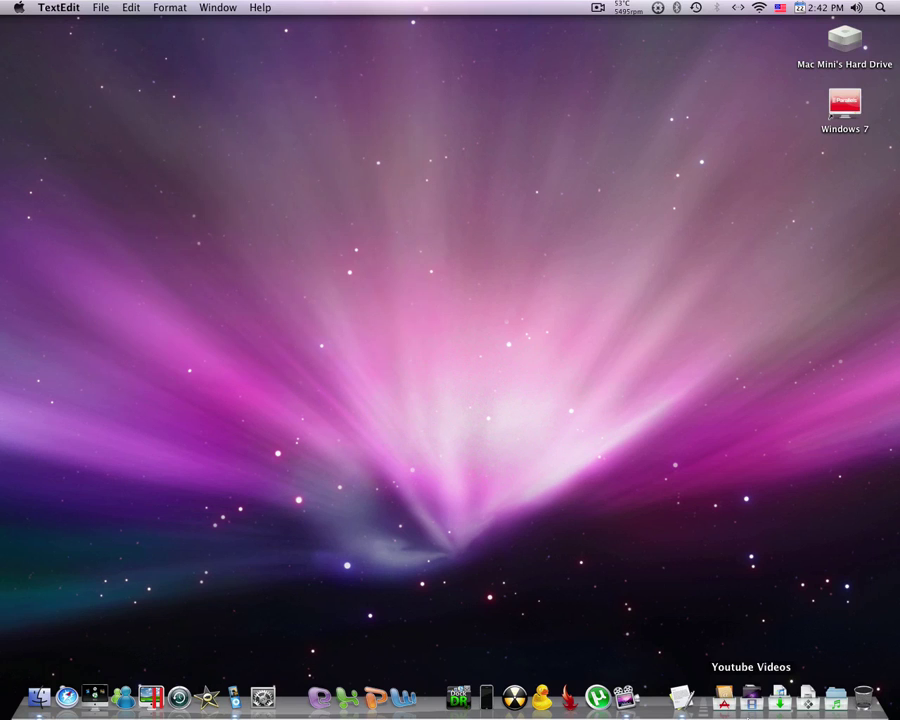
click(799, 700)
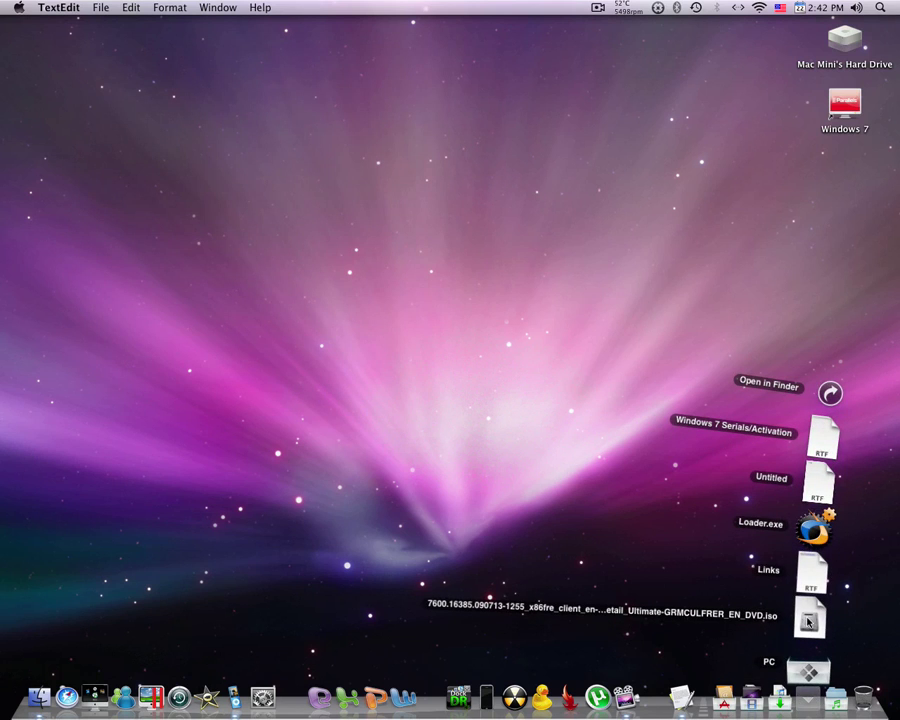
click(810, 575)
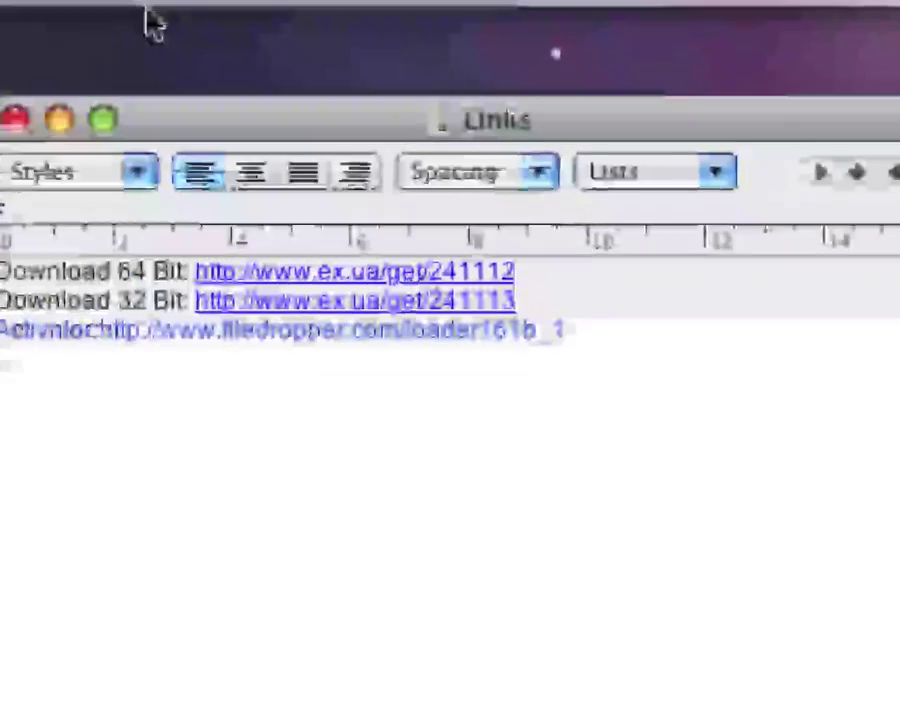